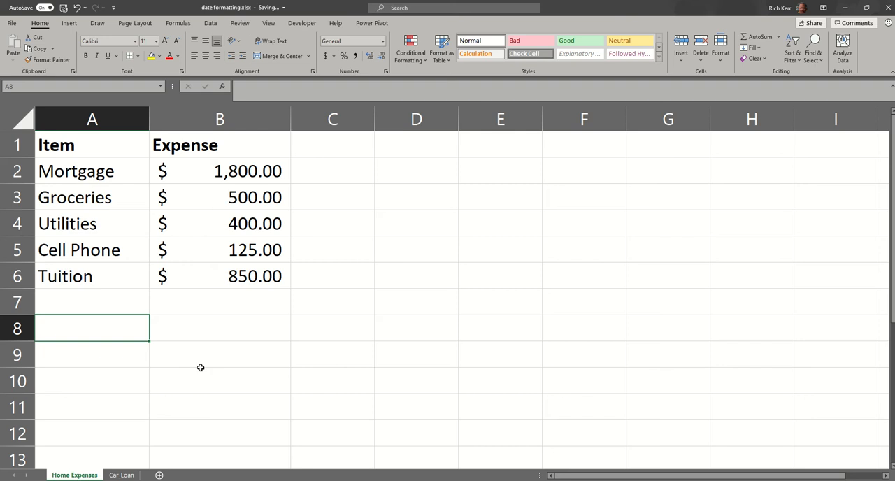
Step: Label cell A8 "Total" and sum the expense range B2:B7 in cell B8
type("Total")
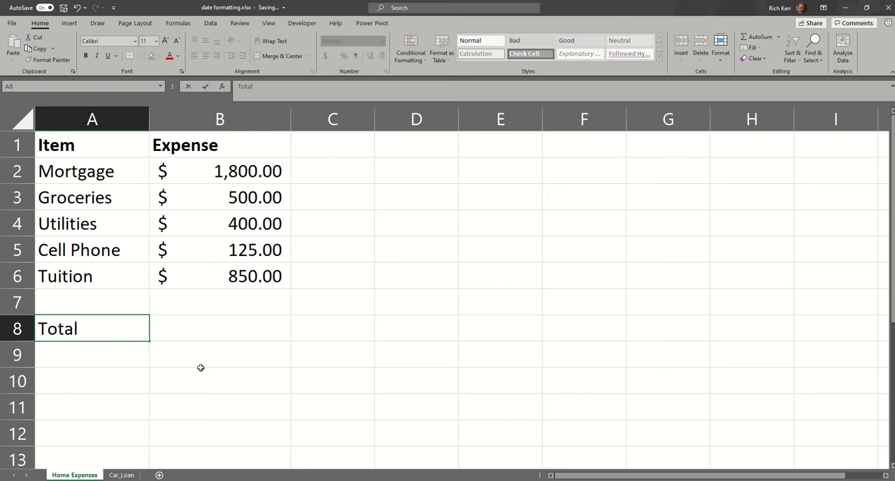
key("Tab")
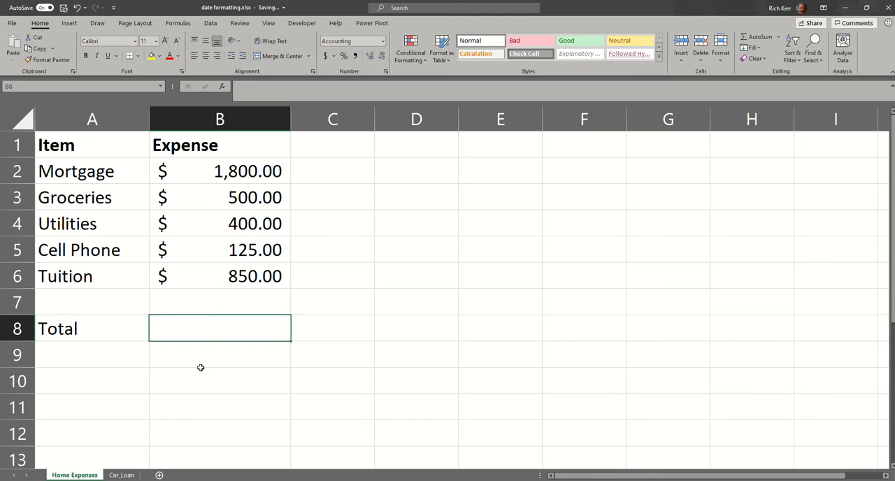
key("alt+equal")
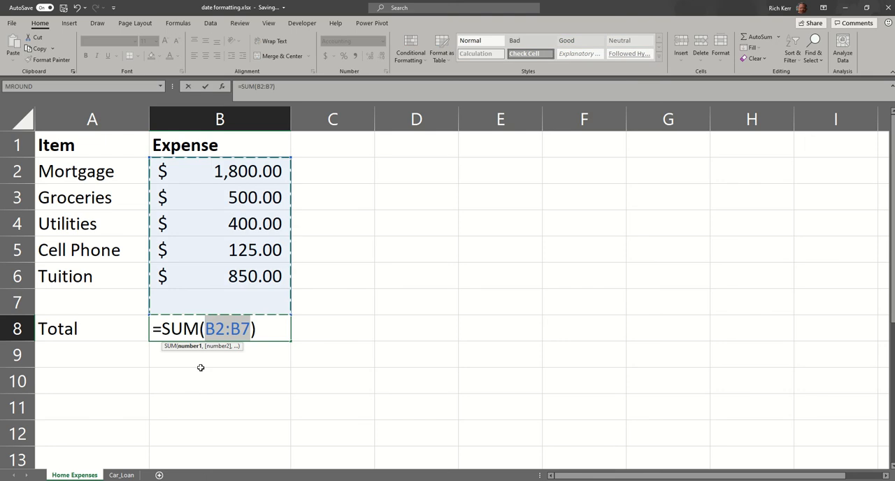
key("Return")
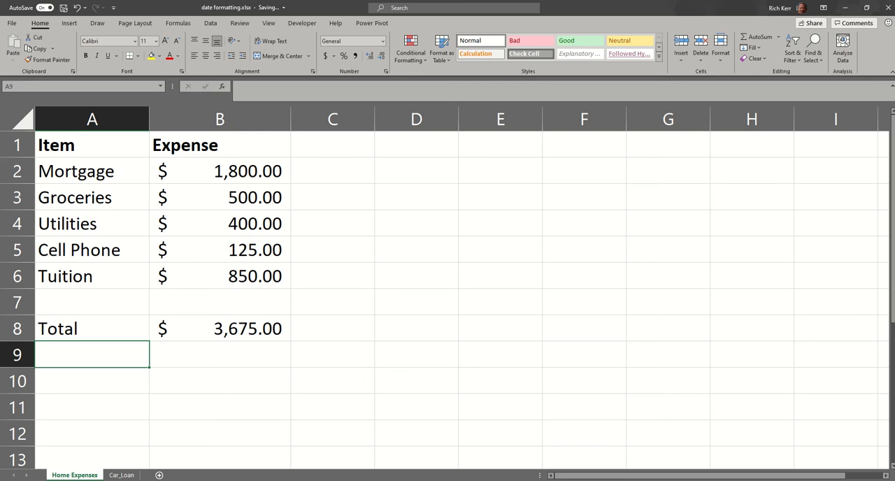
Step: Examine the loan payment formula in cell B8 of the Car_Loan sheet
left_click(121, 474)
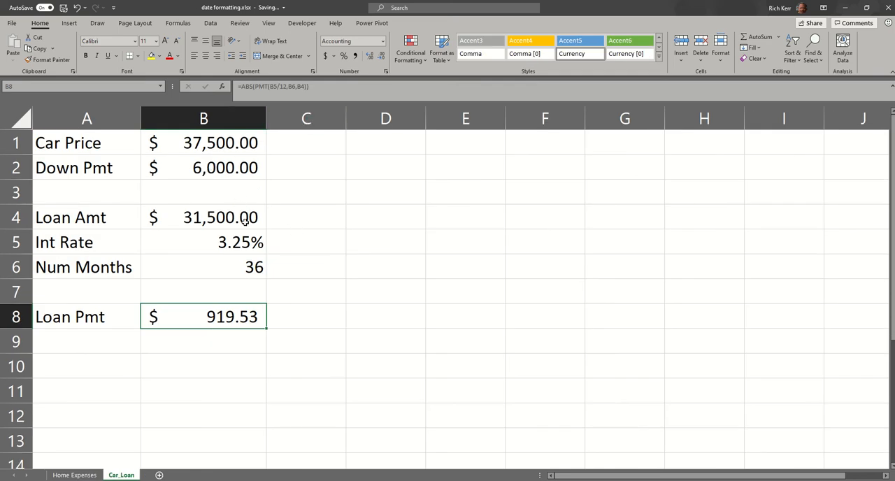
double_click(229, 321)
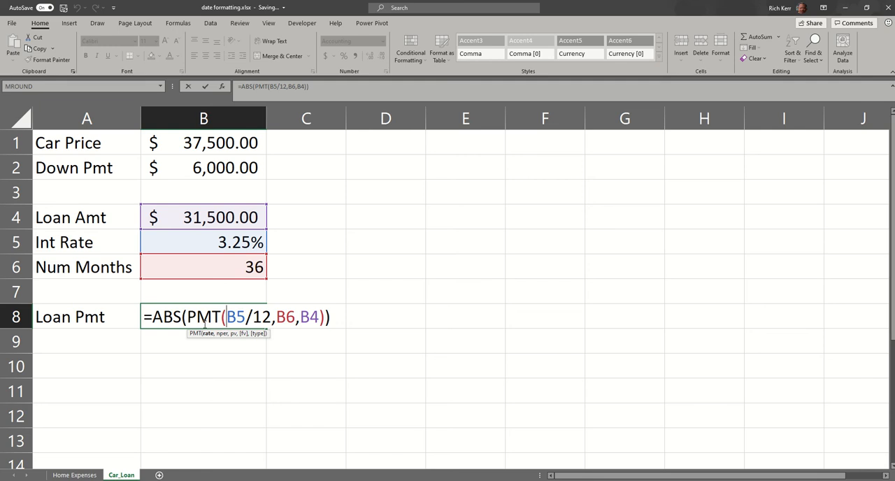
key("Return")
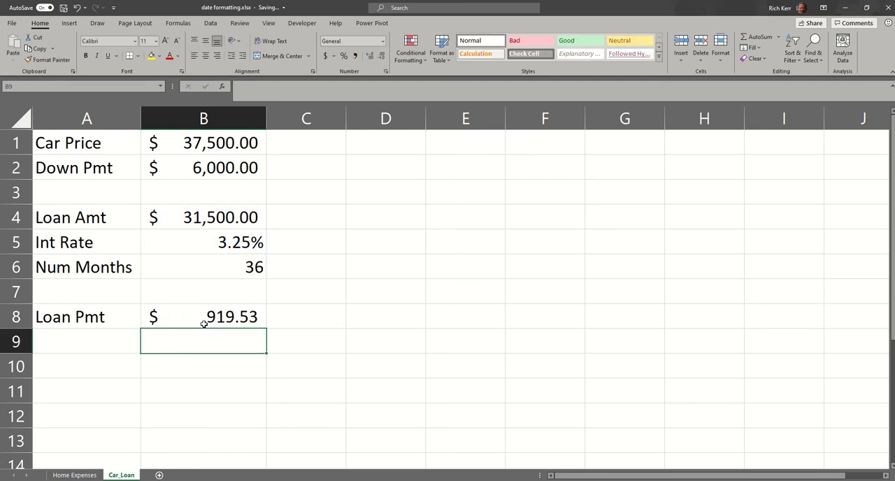
left_click(203, 323)
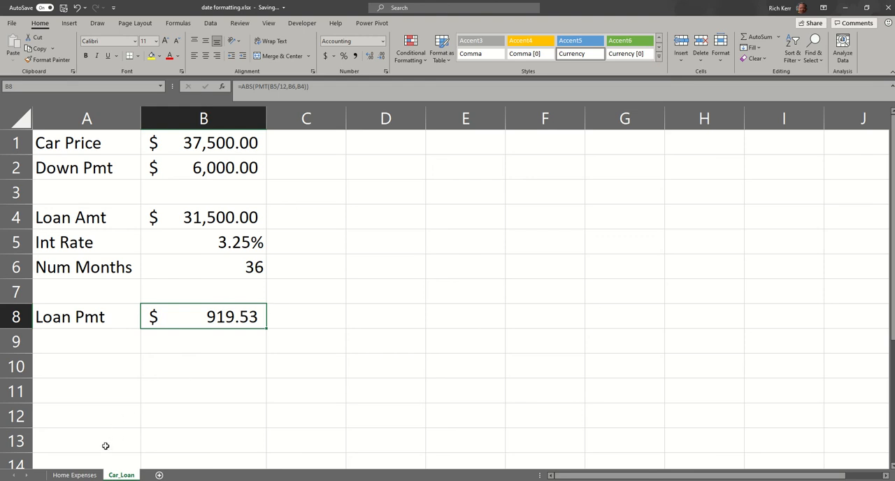
Step: Enter the label "Total + Car" in cell A10 of the Home Expenses sheet
left_click(72, 475)
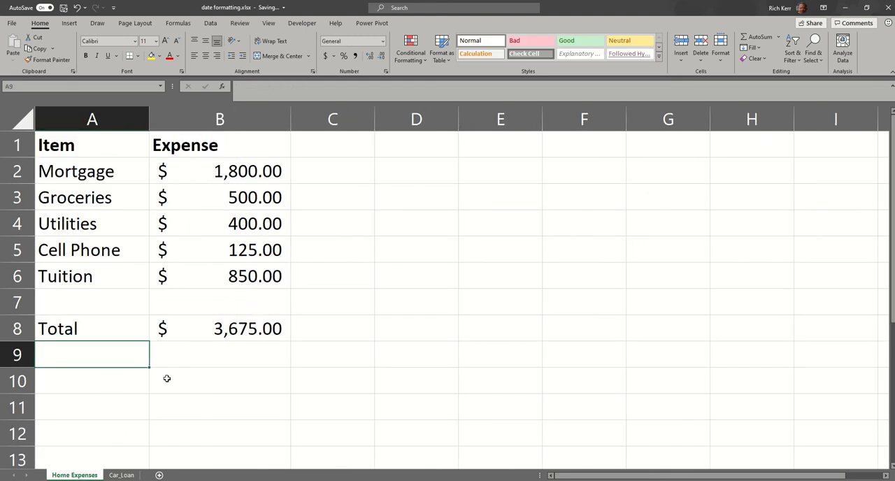
key("Down")
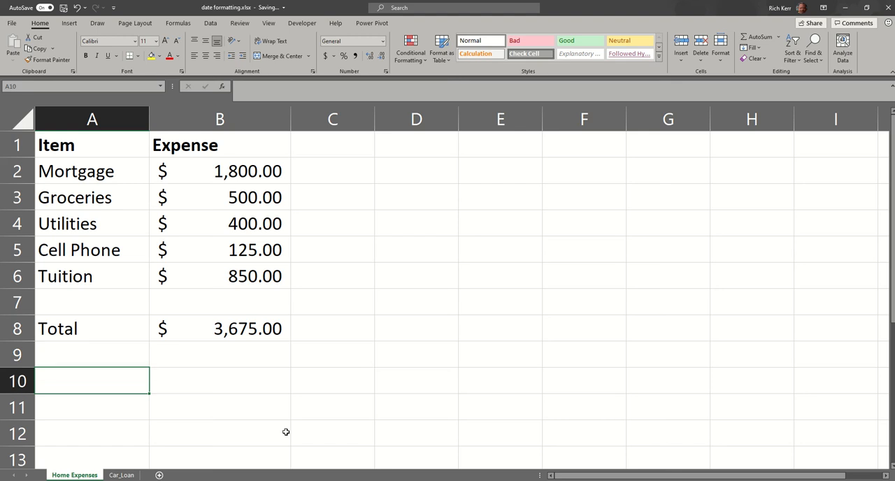
type("Total ")
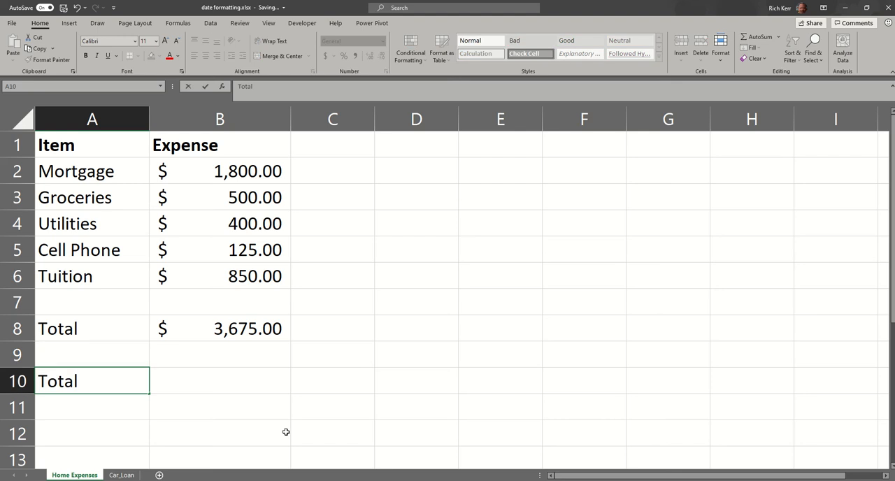
type("+ Car")
key("Tab")
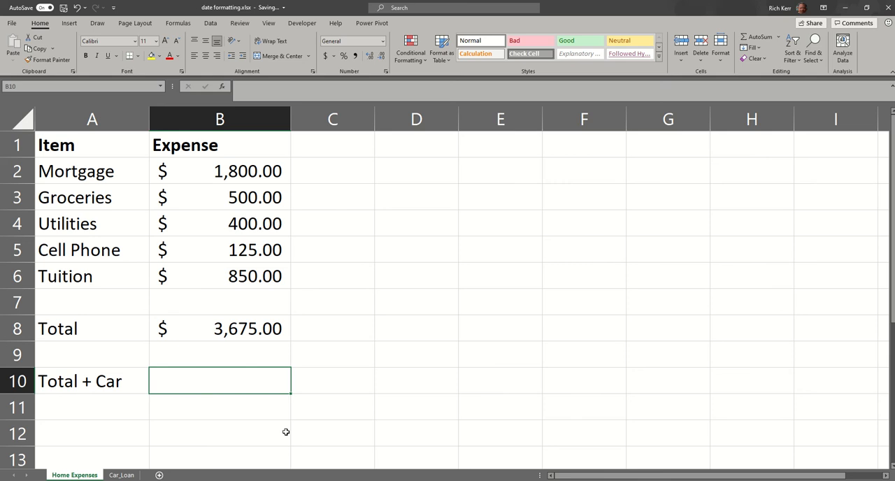
Step: Enter the formula =B8+Car_Loan!B8 in cell B10 to add the loan payment to the expense total
type("=")
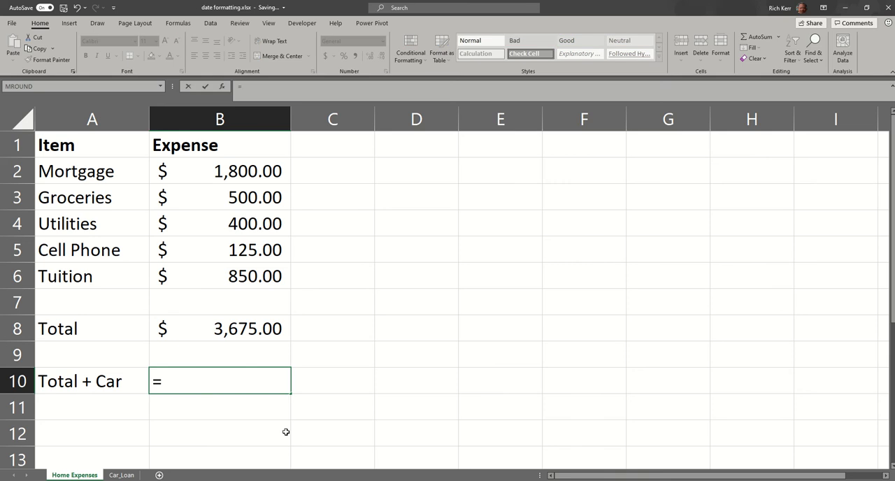
left_click(249, 331)
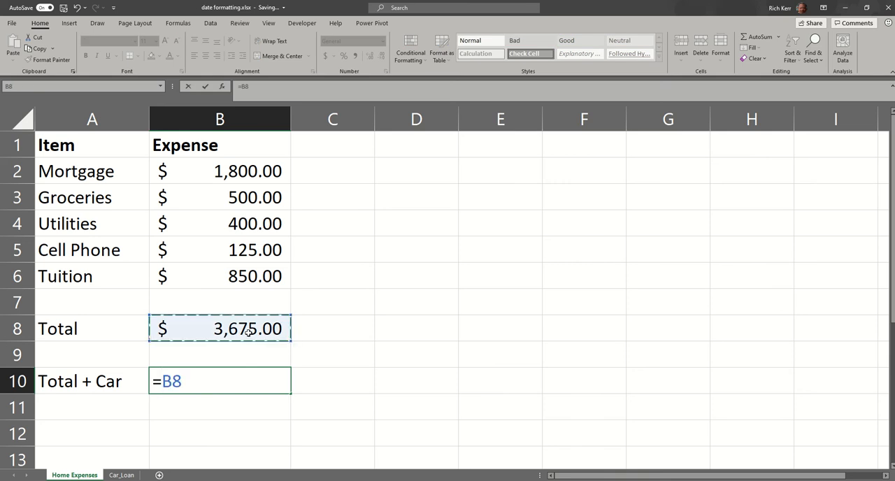
type("+")
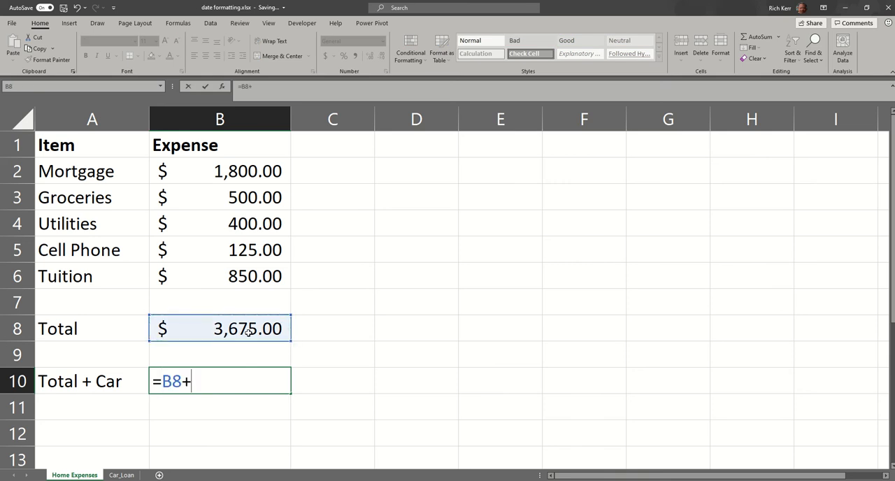
left_click(123, 475)
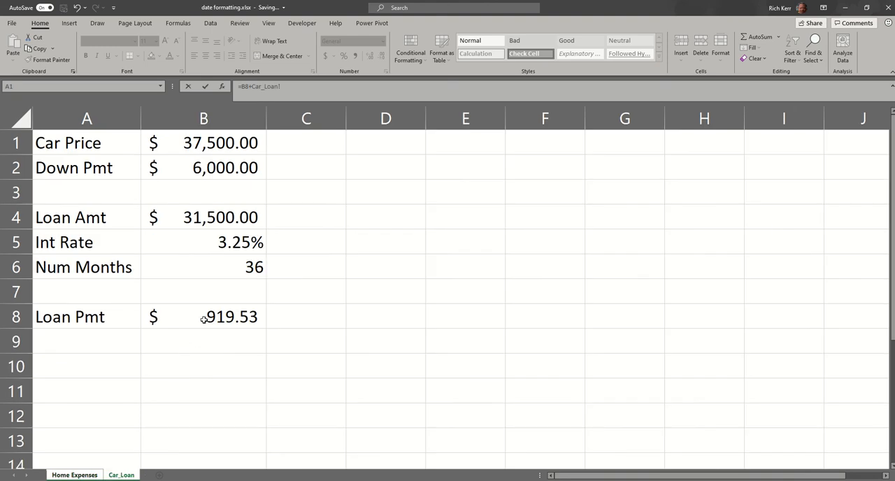
left_click(209, 320)
key("Return")
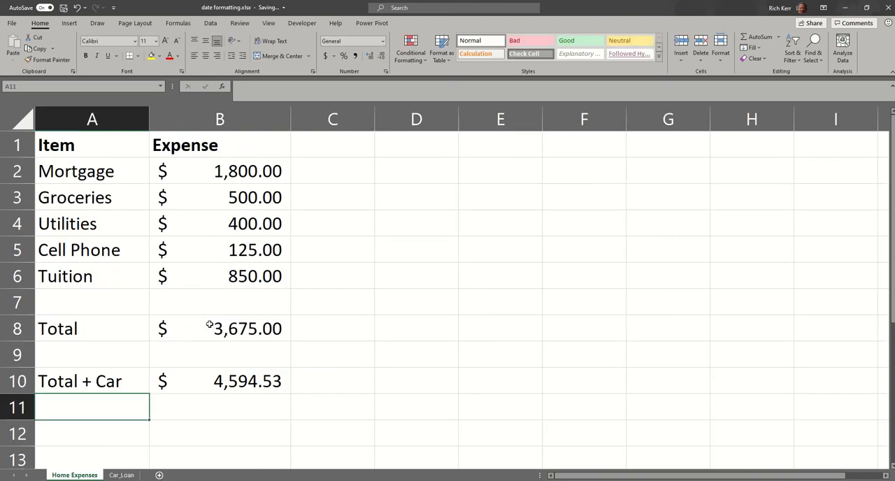
Step: Examine the Car_Loan sheet reference inside the formula in cell B10
double_click(241, 383)
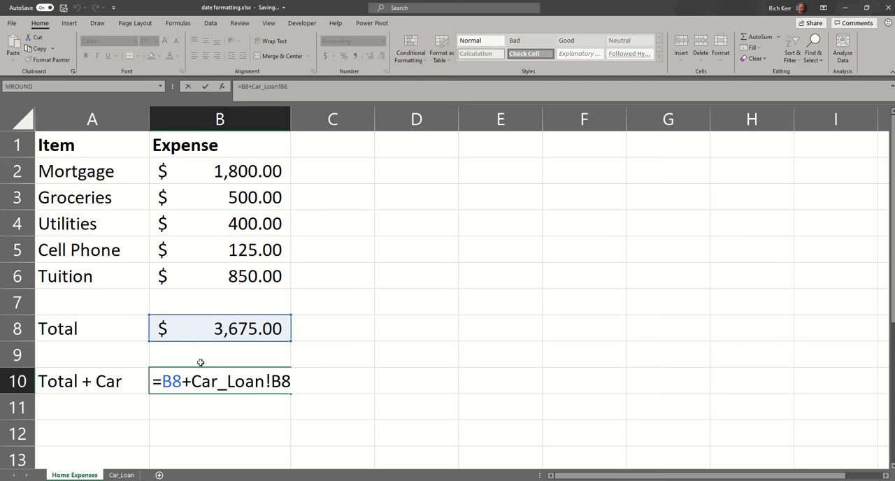
left_click_drag(191, 381, 300, 386)
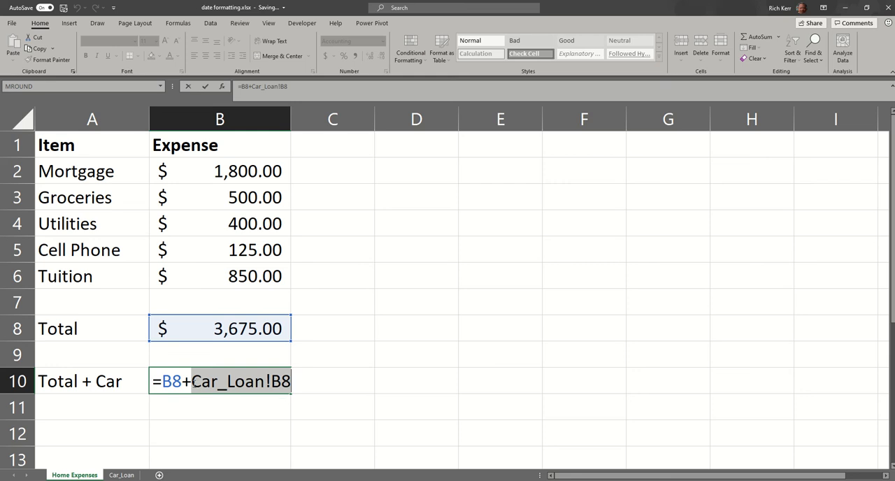
left_click_drag(190, 381, 270, 381)
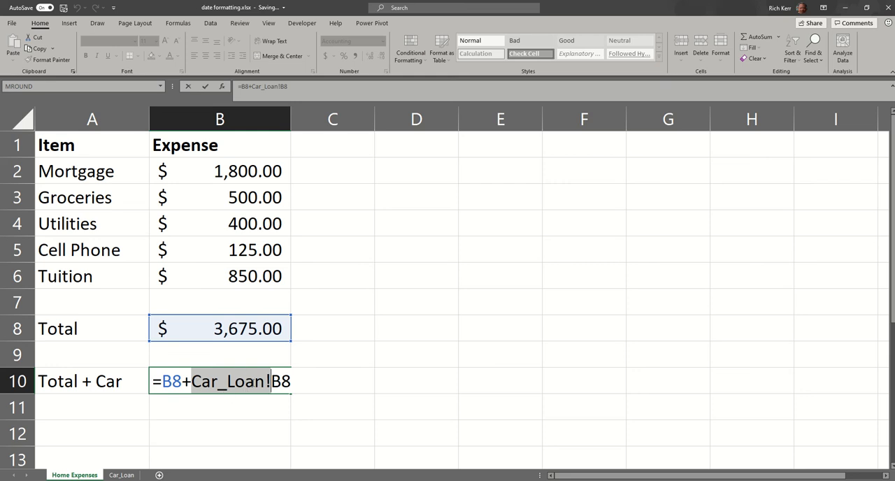
key("ctrl+Return")
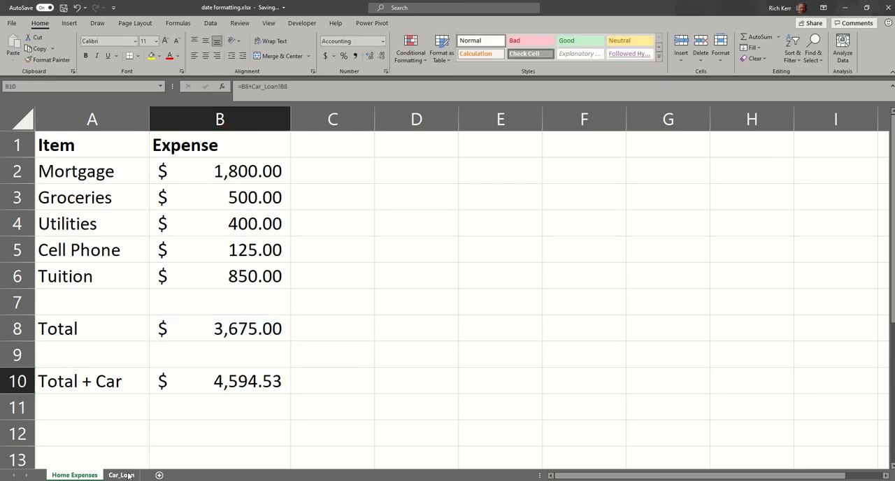
Step: Rename the Car_Loan sheet as "Car Loan", with a space instead of the underscore
left_click(128, 474)
left_click(121, 476)
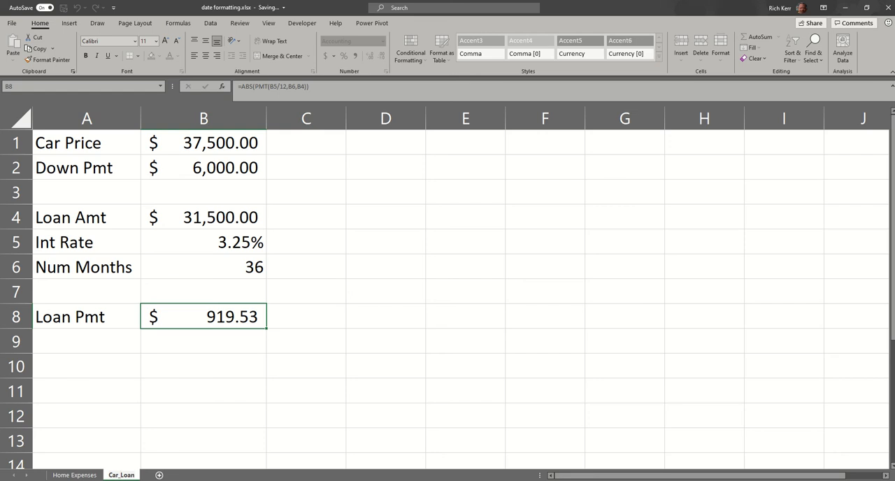
key("BackSpace")
key("Return")
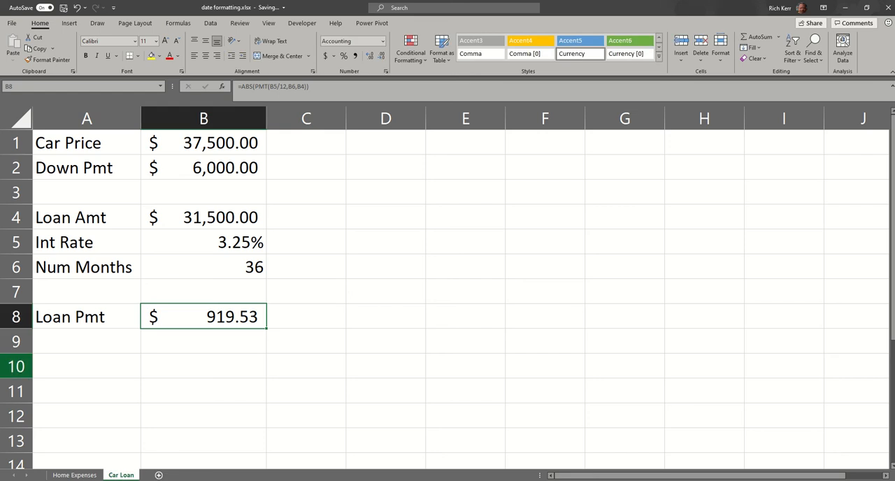
Step: On the Home Expenses sheet, retype the sheet reference in B10's formula in lowercase so it reads =B8+'car loan'!b8
left_click(74, 474)
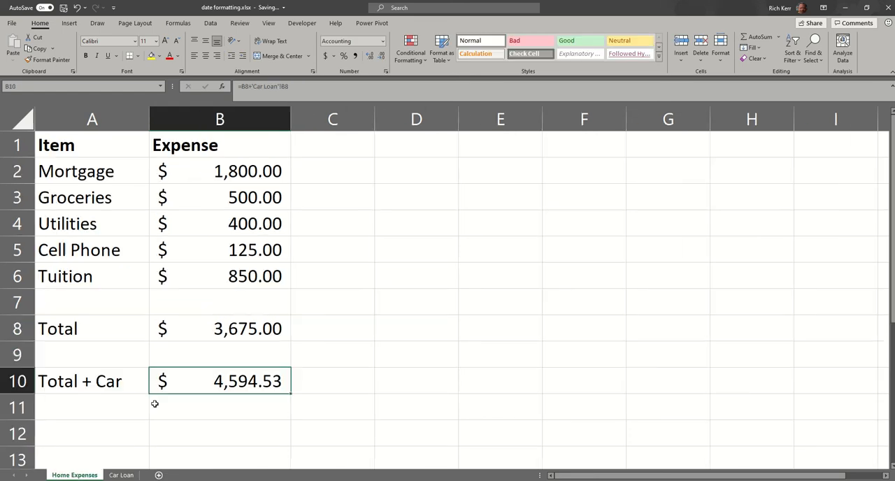
double_click(238, 391)
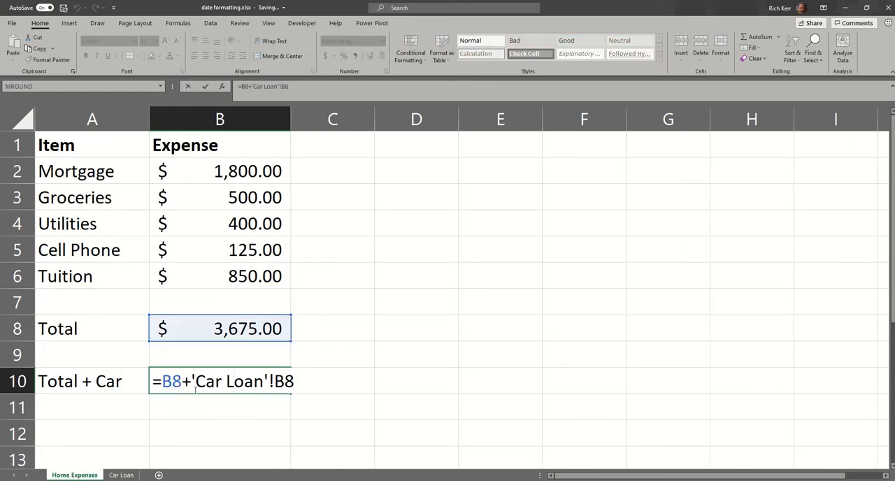
left_click_drag(194, 380, 268, 380)
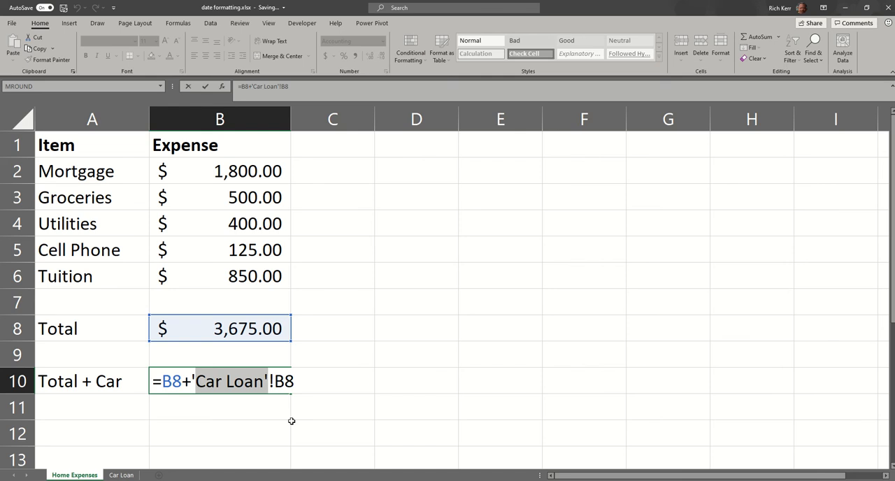
key("End")
key("BackSpace")
key("BackSpace")
key("BackSpace")
key("BackSpace")
key("BackSpace")
key("BackSpace")
key("BackSpace")
key("BackSpace")
key("BackSpace")
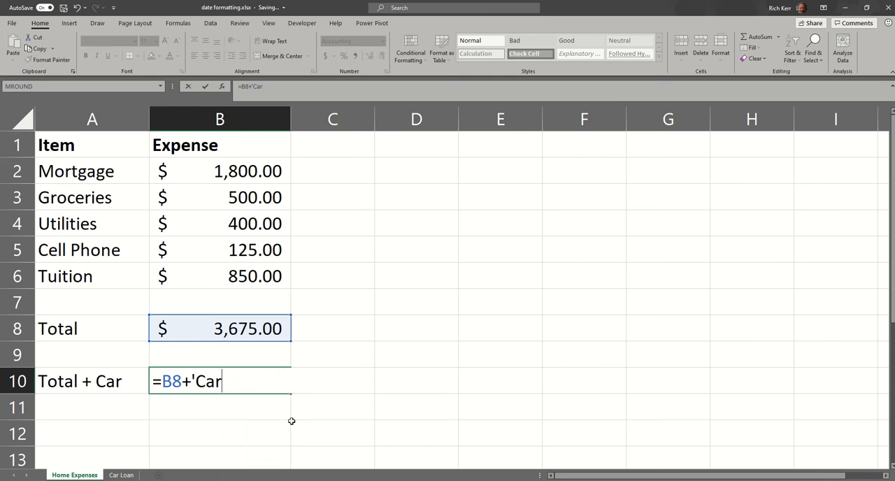
key("BackSpace")
key("BackSpace")
key("BackSpace")
type("car loan")
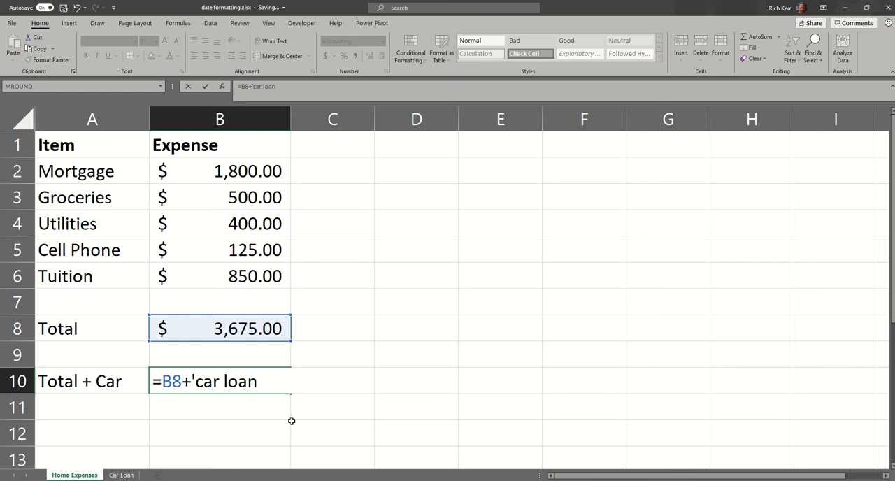
type("'!b8")
key("Return")
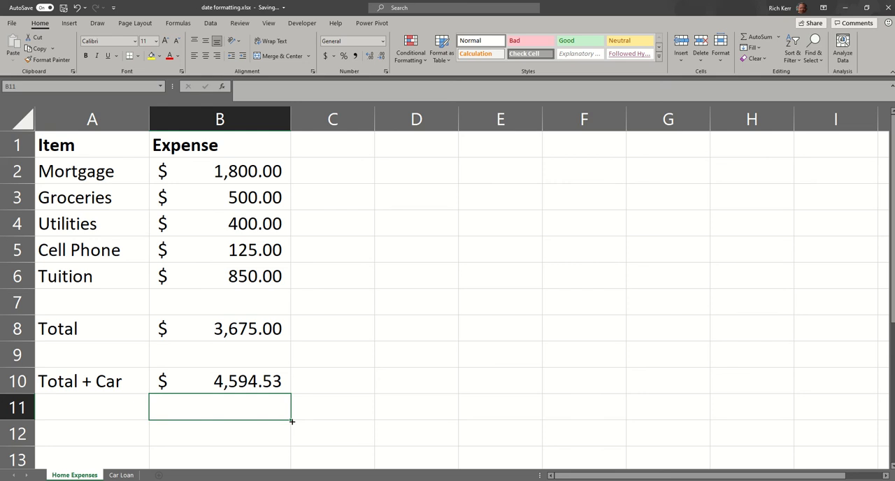
Step: Remove the space from the Car Loan sheet's name so that it is CarLoan
left_click(121, 474)
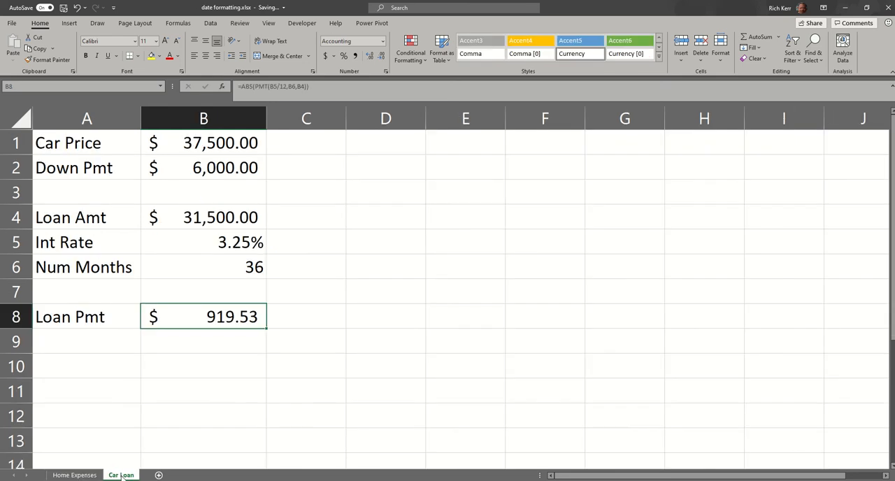
key("BackSpace")
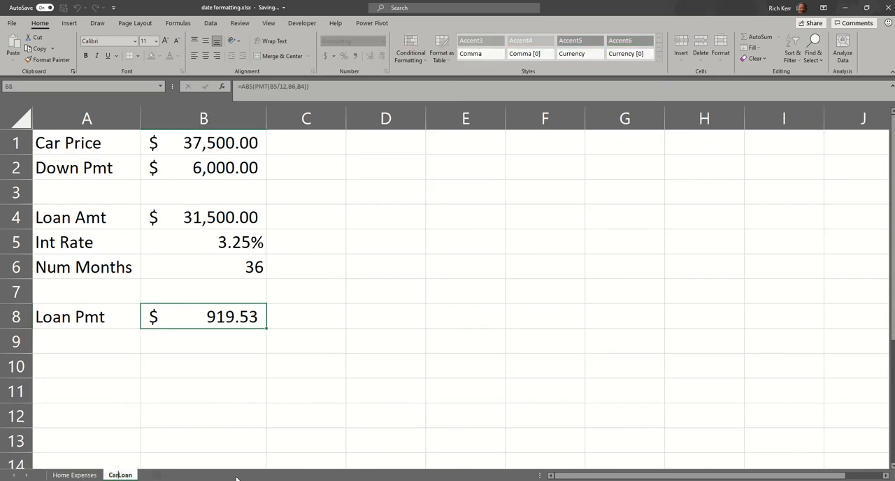
key("Return")
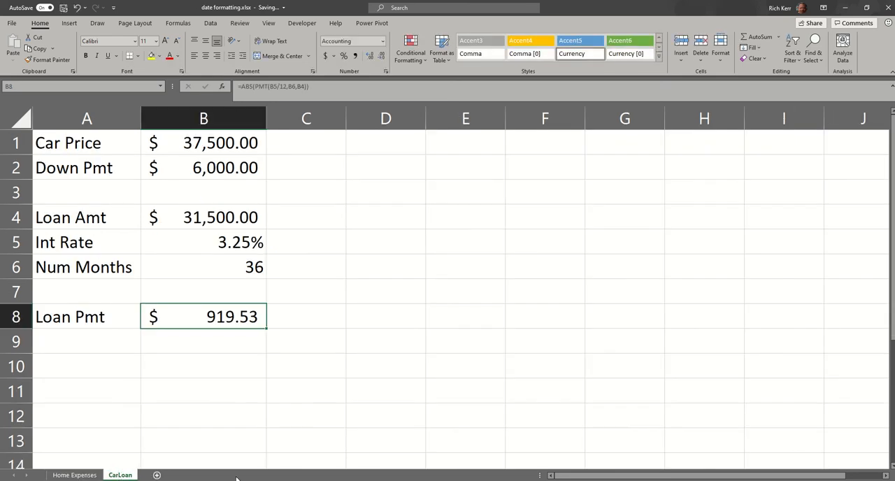
Step: Examine how the formula in cell B10 of Home Expenses refers to the renamed CarLoan sheet
left_click(74, 475)
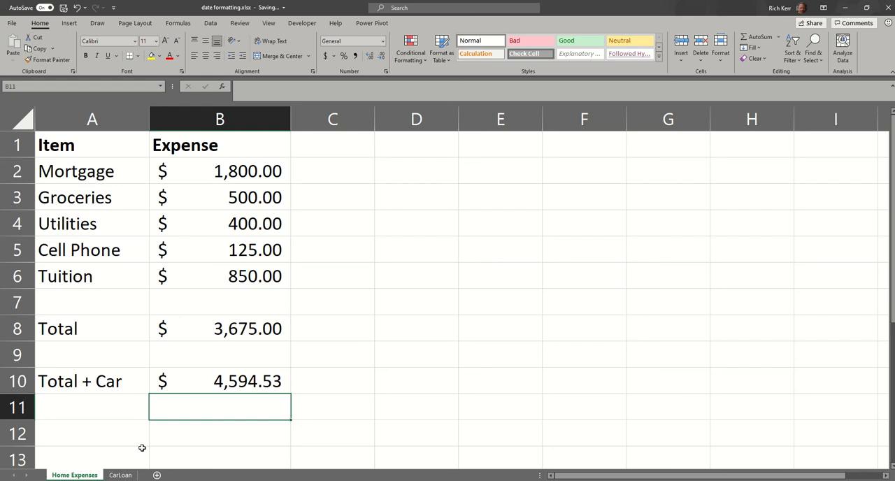
double_click(219, 381)
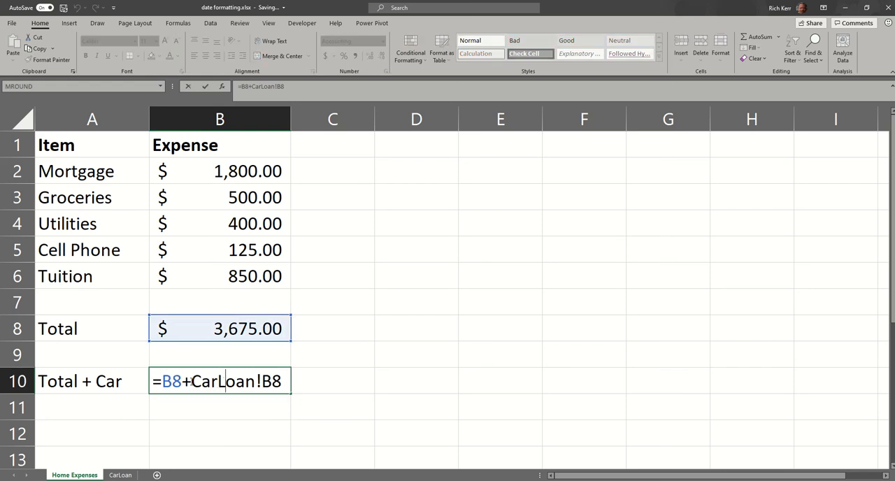
left_click(192, 381)
left_click(256, 380)
left_click(266, 406)
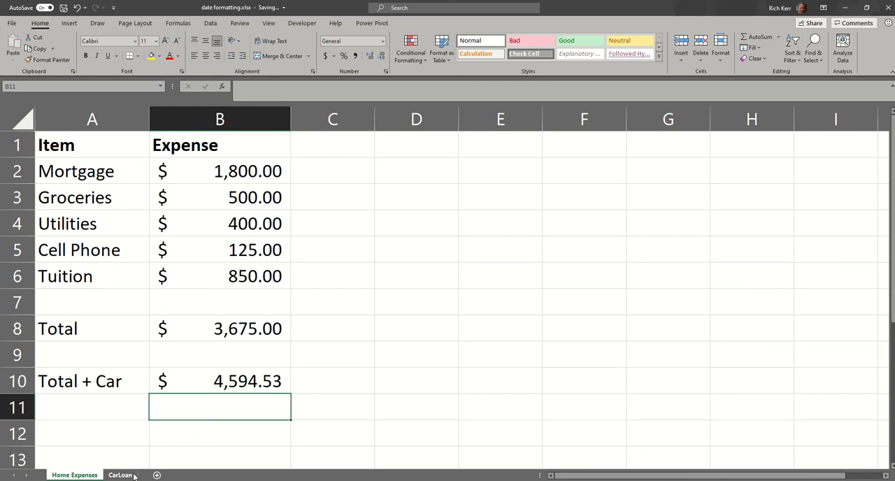
Step: On the CarLoan sheet, set the car price in cell B1 to 32000
left_click(237, 383)
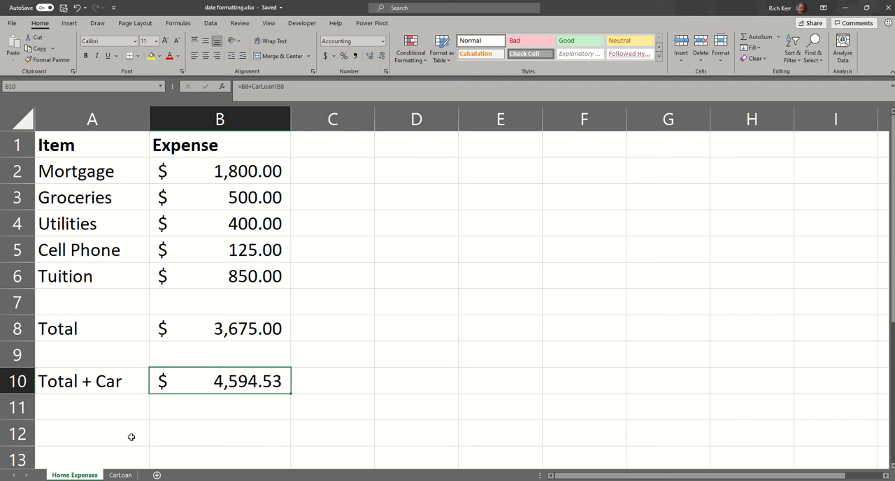
left_click(123, 476)
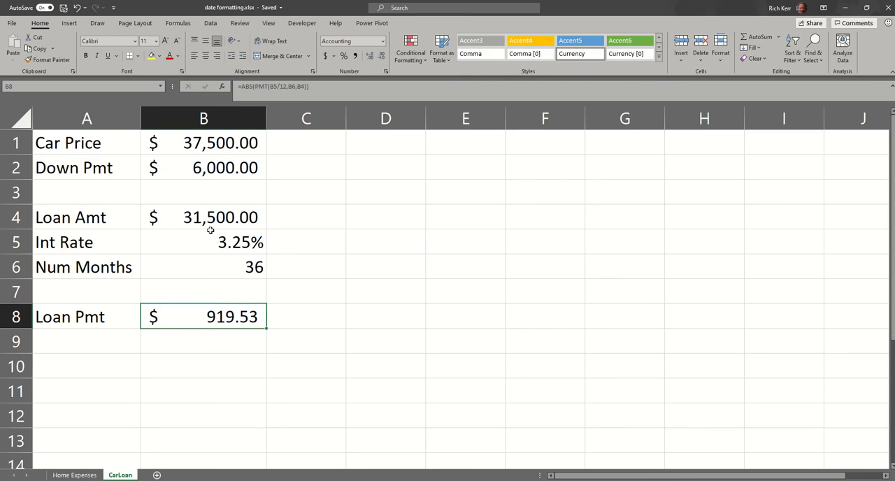
left_click(221, 148)
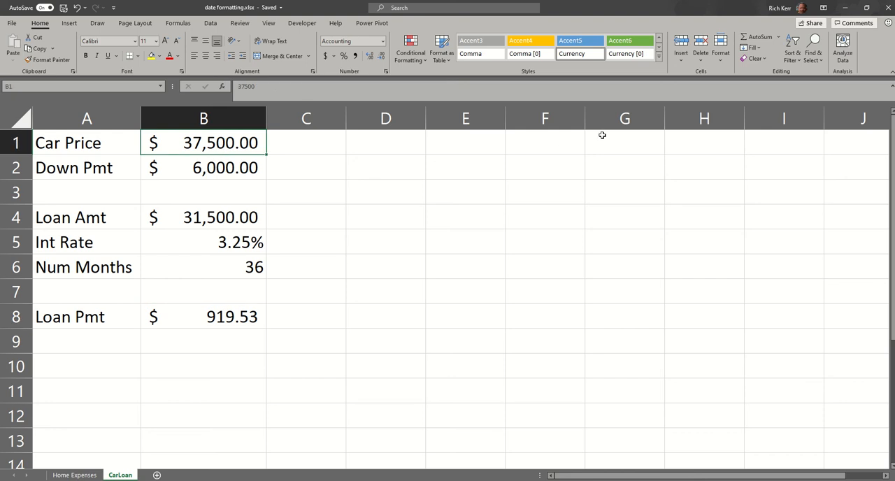
type("32000")
key("Return")
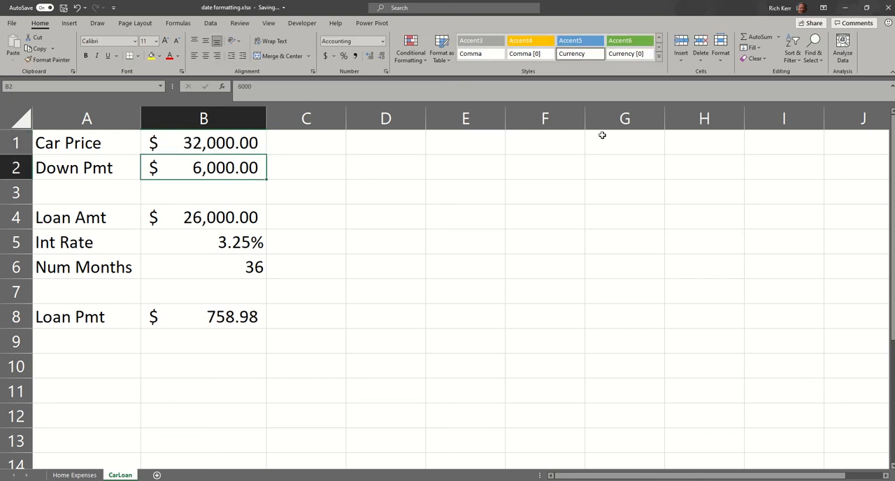
Step: Check the loan payment in CarLoan cell B8 against the Total + Car amount in Home Expenses cell B10
left_click(192, 319)
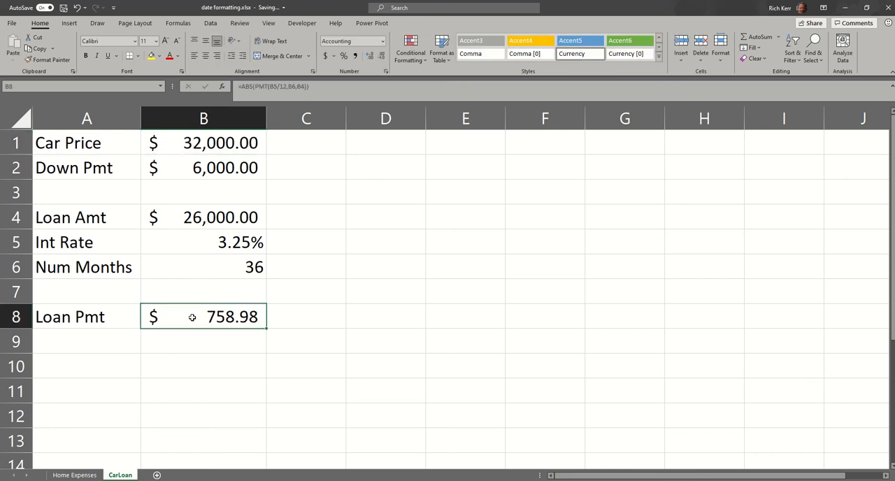
left_click(75, 475)
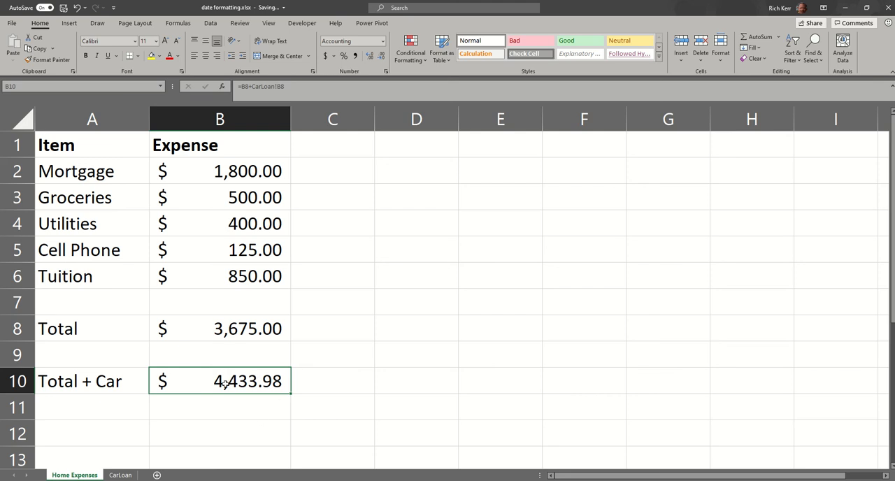
left_click(120, 475)
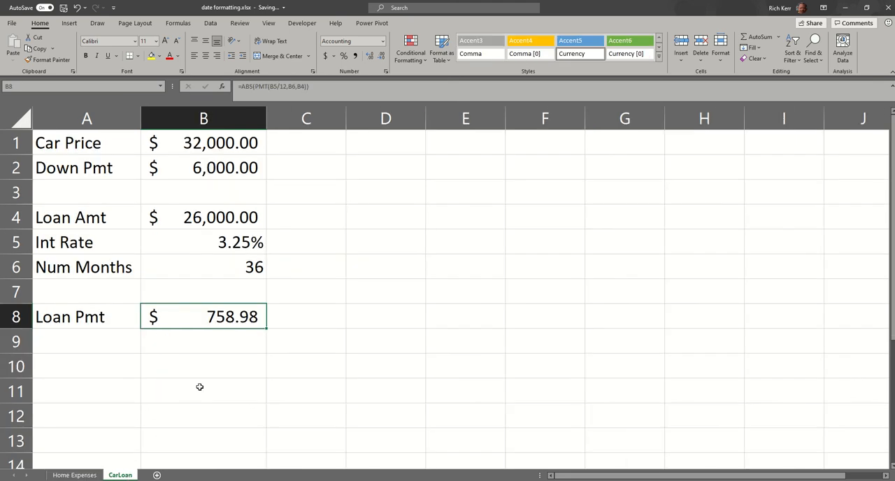
left_click(74, 474)
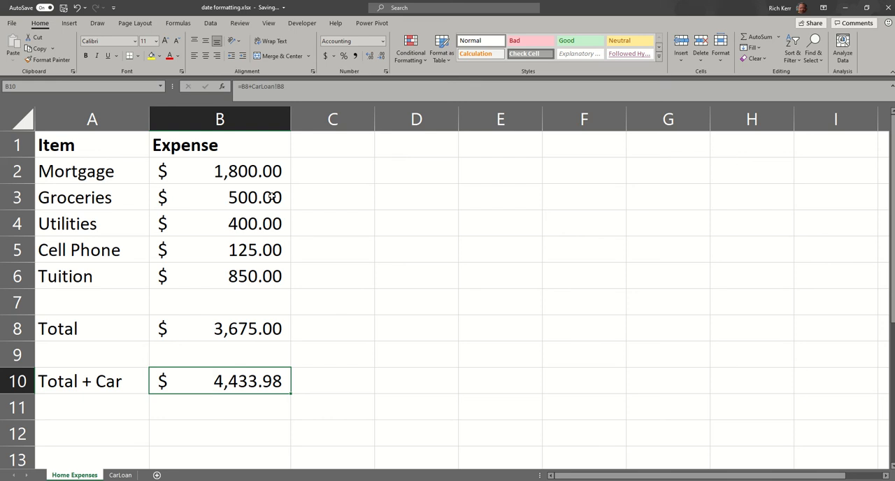
Step: Open the Watch Window and add a watch on cell B10 of the Home Expenses sheet
left_click(178, 23)
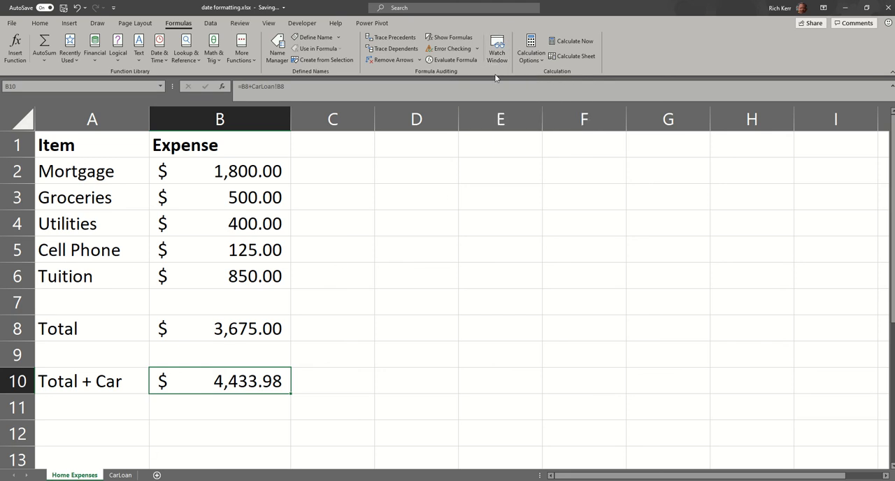
left_click(498, 46)
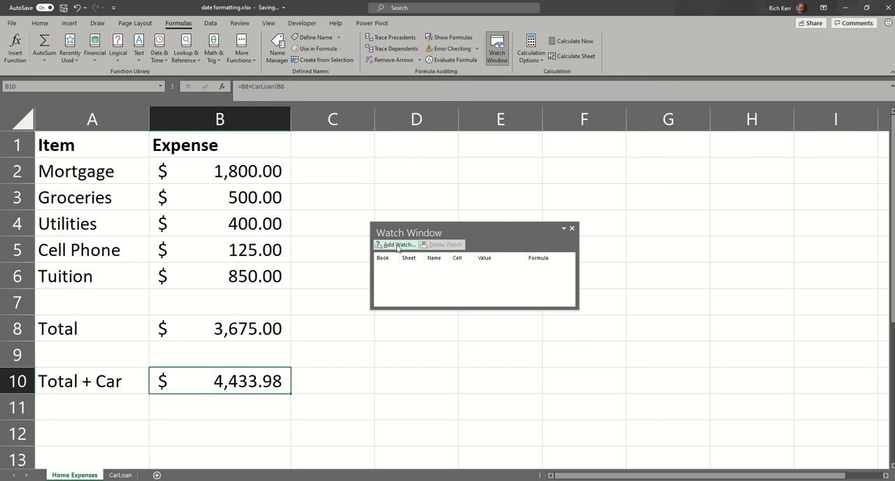
left_click(398, 245)
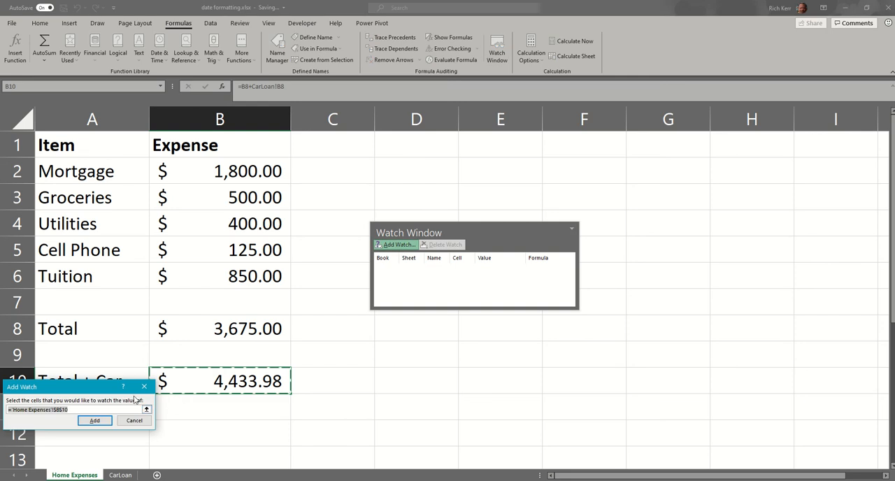
left_click_drag(120, 387, 398, 384)
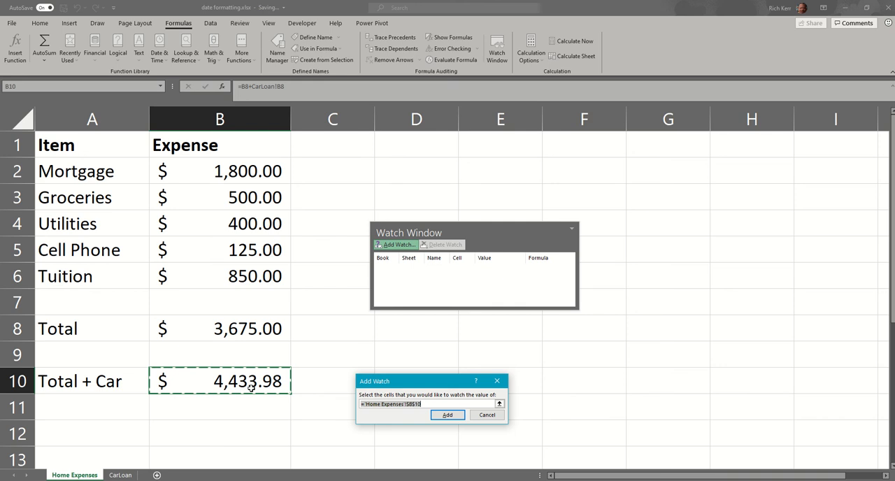
left_click(336, 345)
left_click(286, 246)
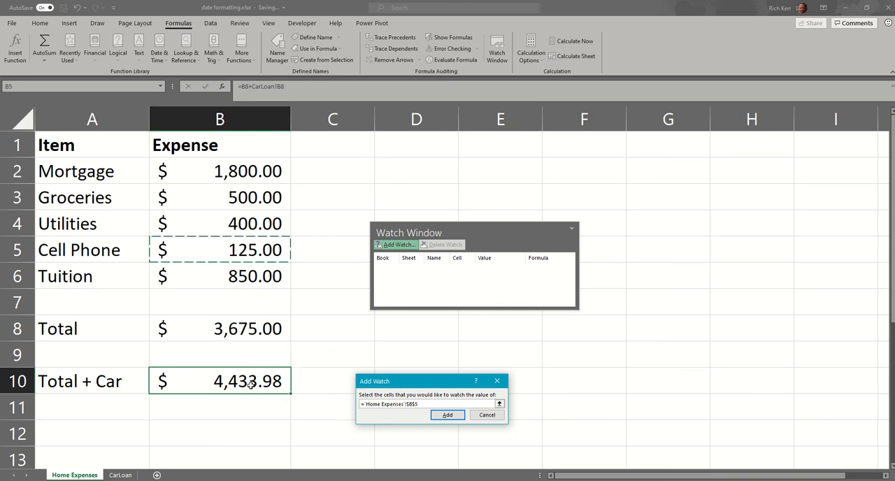
left_click(249, 384)
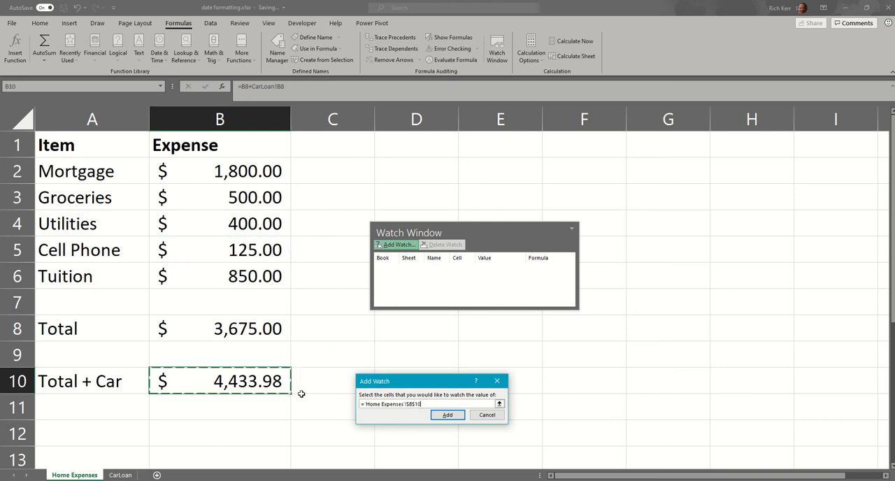
left_click(448, 415)
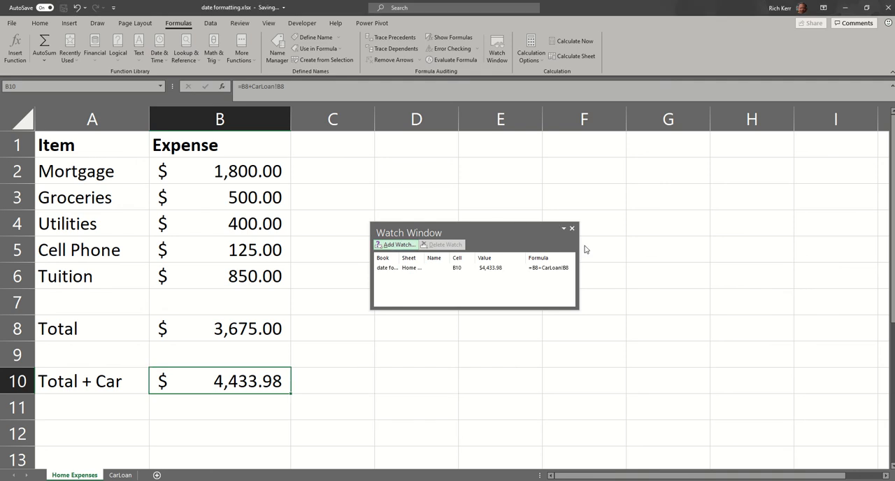
Step: Widen the Watch Window and its Book, Sheet and Name columns, and move it up beside the first rows of the sheet
left_click_drag(576, 239, 793, 239)
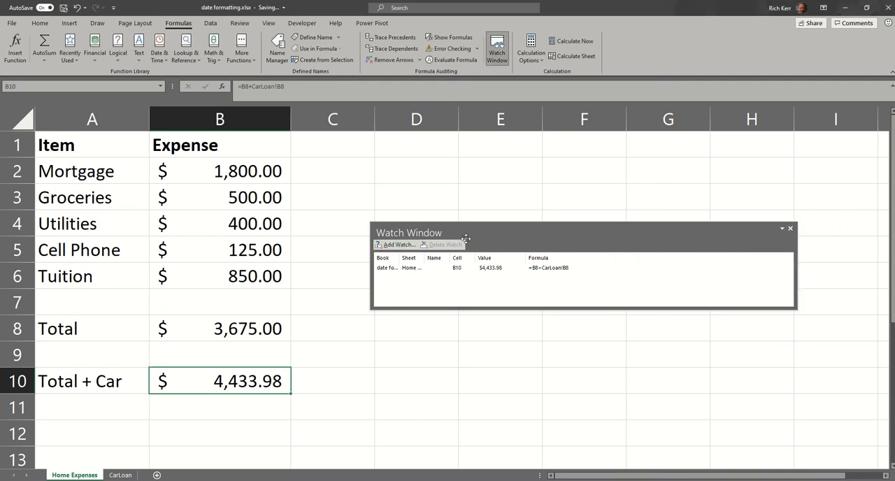
double_click(400, 258)
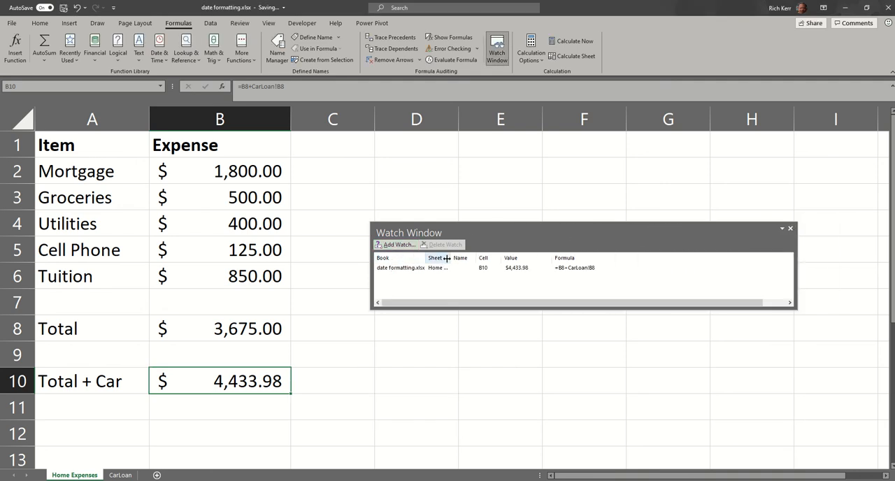
double_click(451, 258)
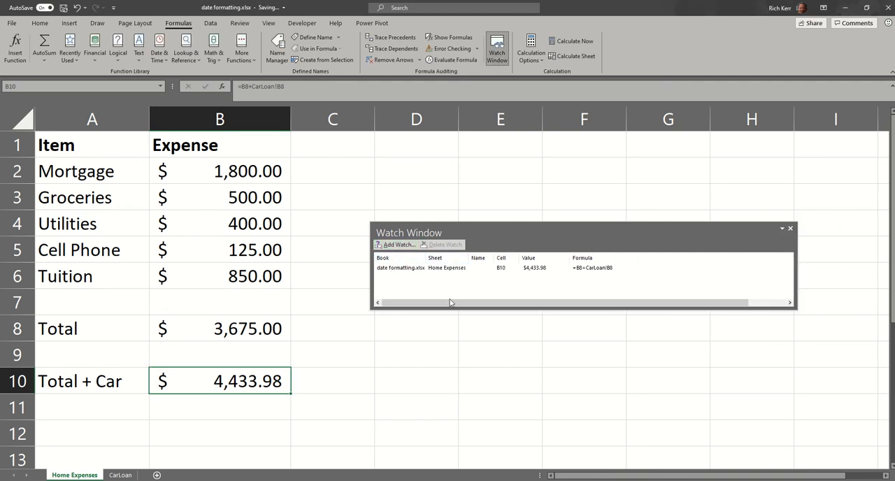
left_click(407, 269)
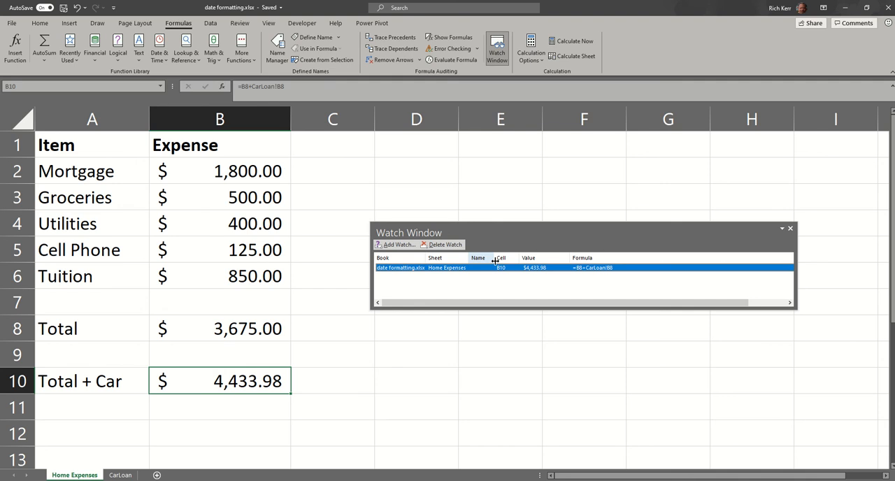
left_click_drag(494, 257, 522, 257)
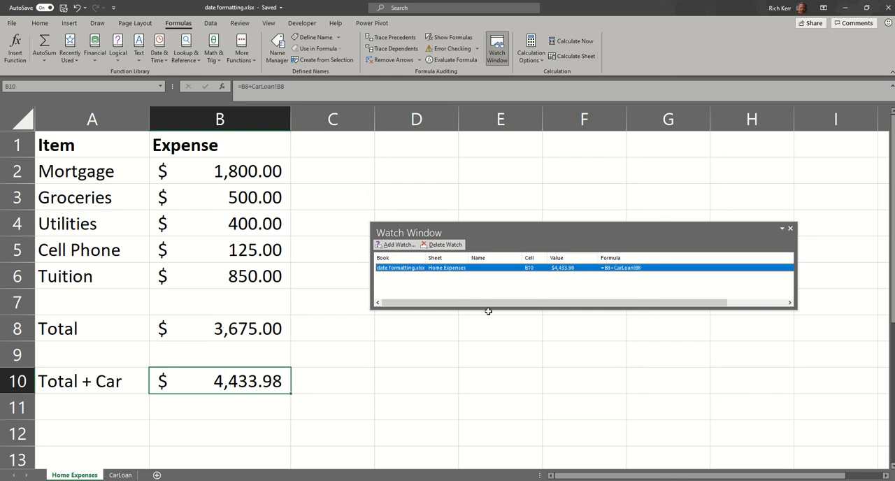
left_click_drag(543, 246, 538, 148)
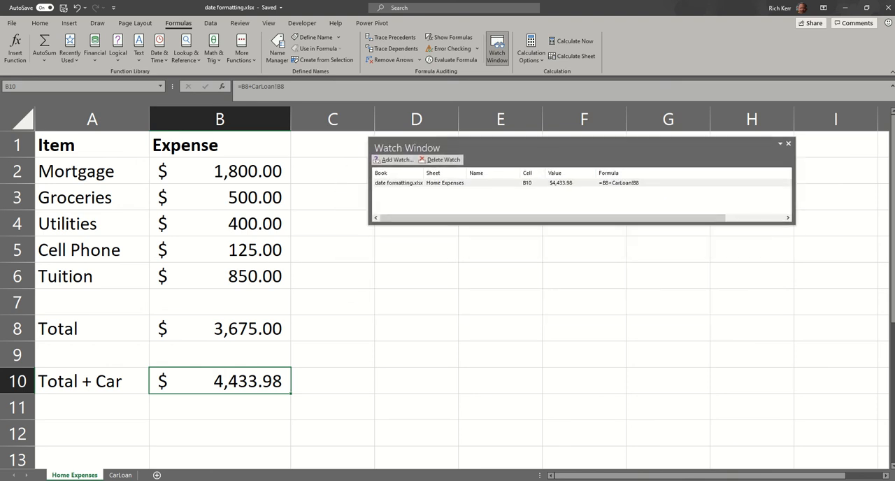
Step: With the Watch Window open, set the car price in cell B1 of the CarLoan sheet to 45000
left_click(123, 475)
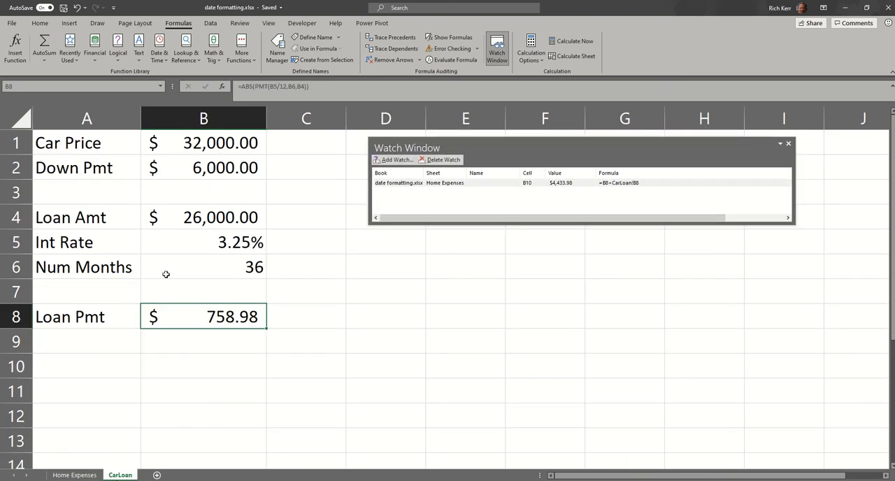
left_click(206, 146)
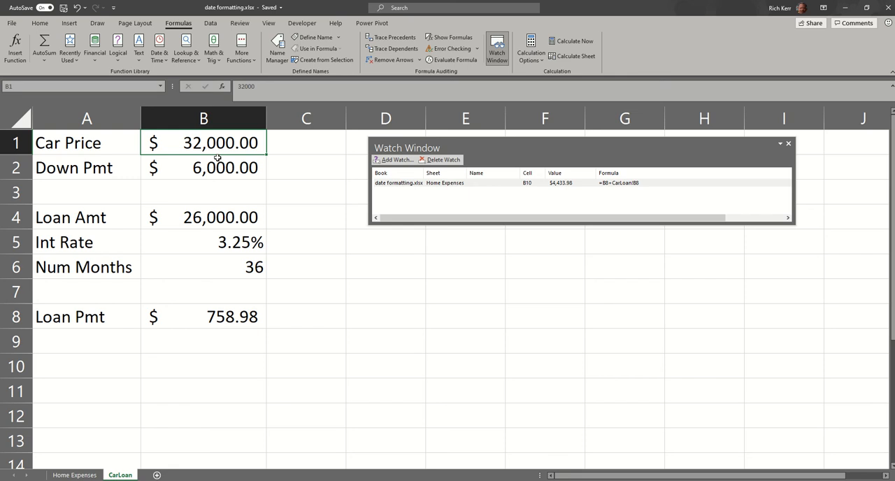
type("45000")
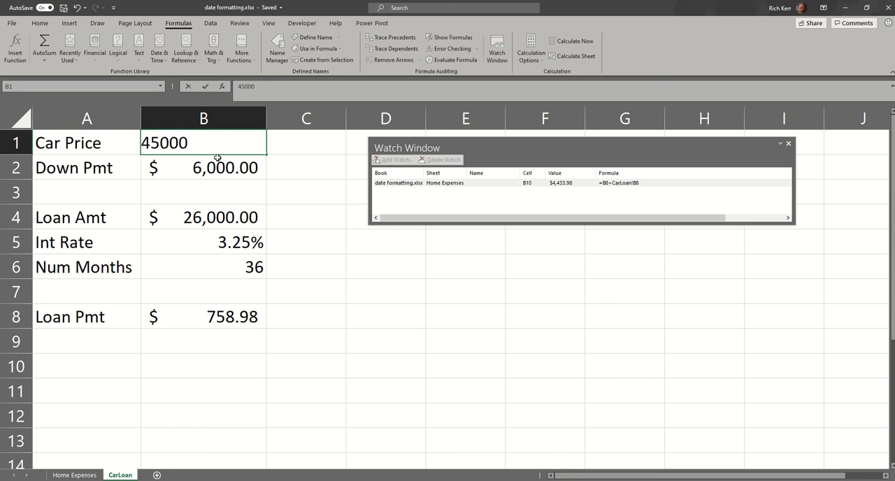
key("Return")
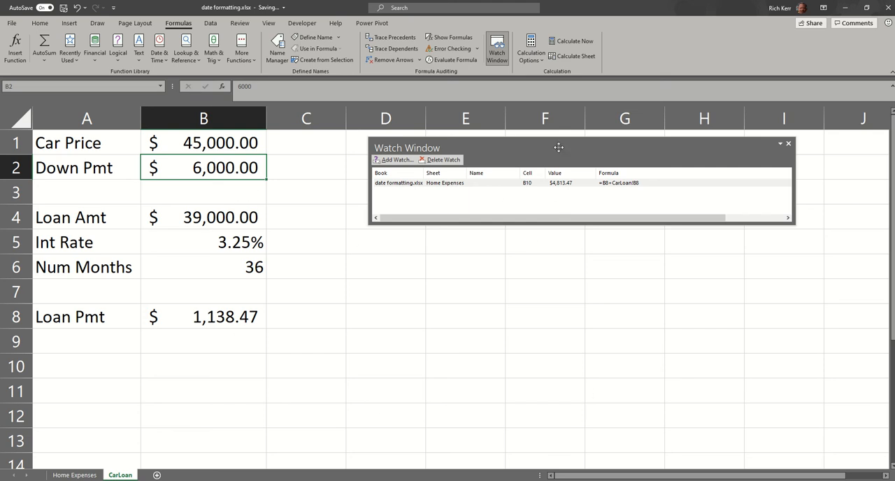
Step: Close and reopen the Watch Window, and add a watch on the interest rate in CarLoan cell B5
left_click_drag(559, 147, 506, 169)
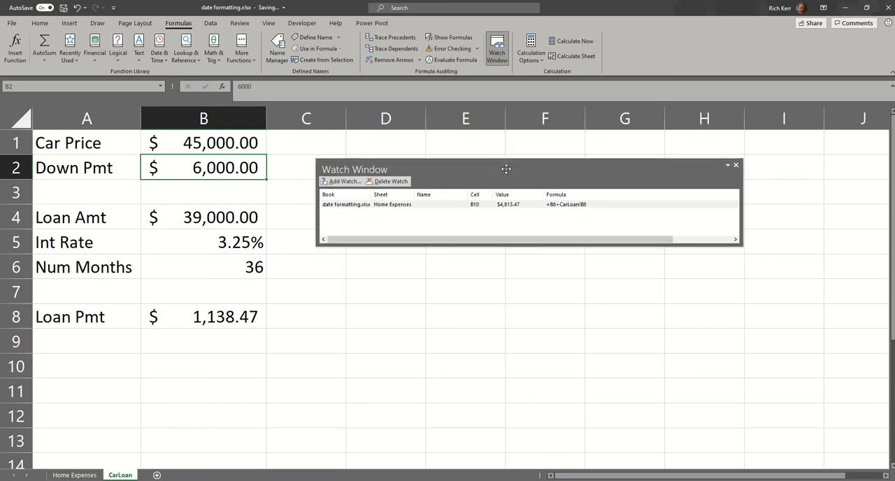
left_click(736, 165)
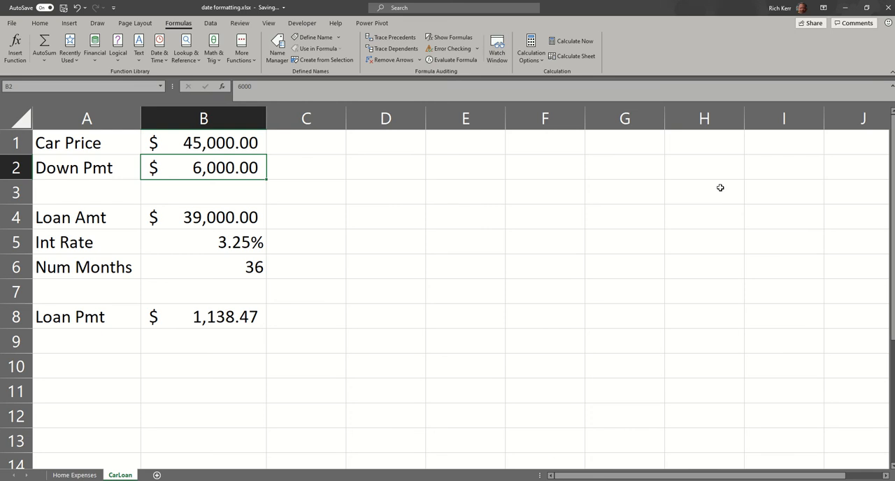
left_click(500, 56)
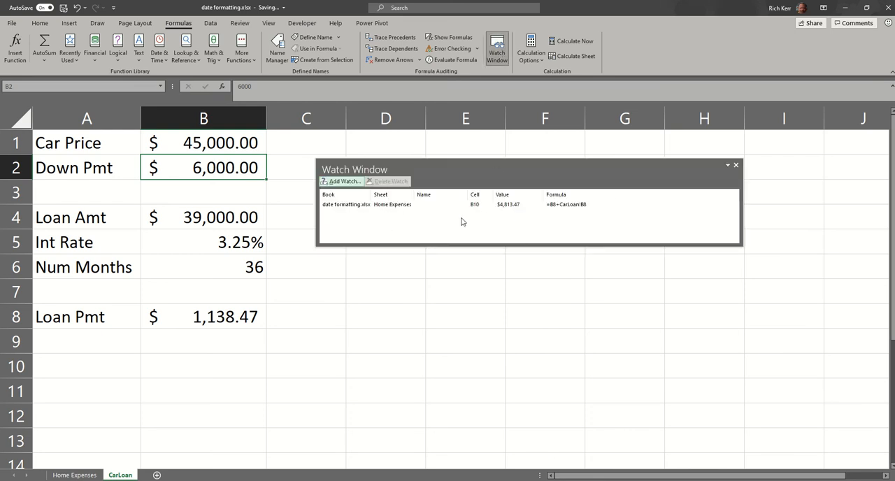
left_click(350, 182)
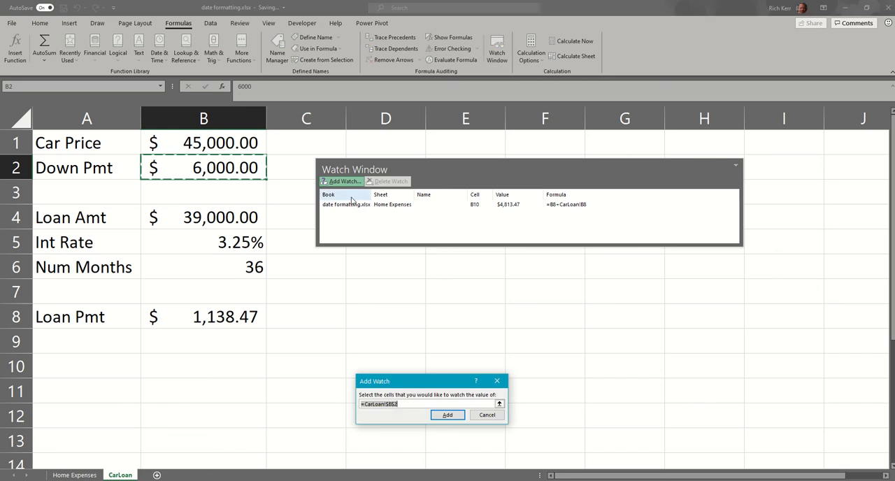
left_click(244, 253)
left_click(447, 414)
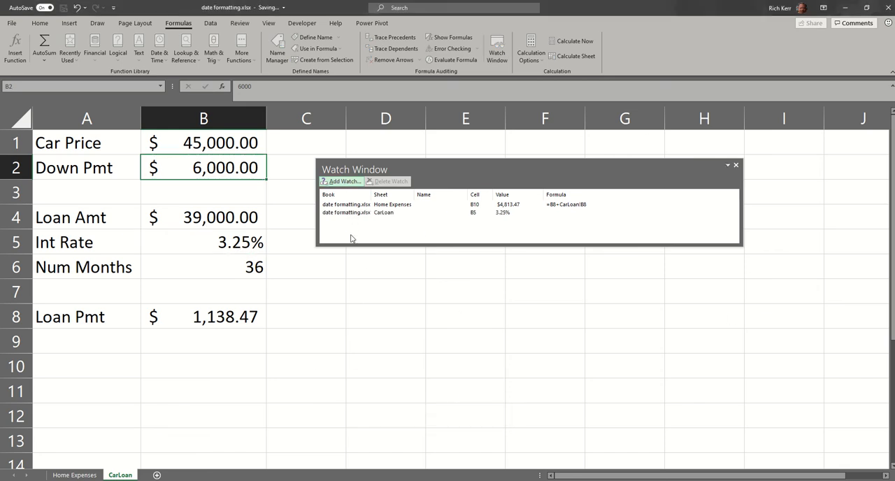
Step: Make the Watch Window taller and delete the watch on CarLoan cell B5
left_click_drag(352, 246, 352, 294)
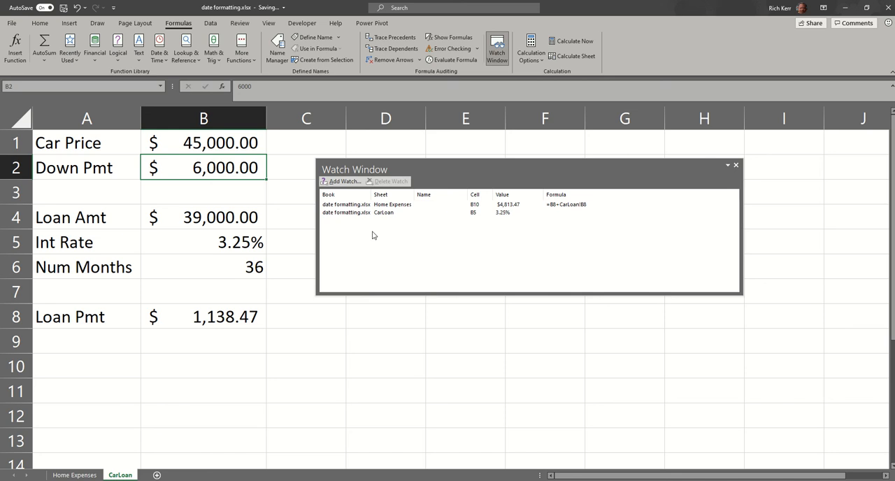
left_click(362, 212)
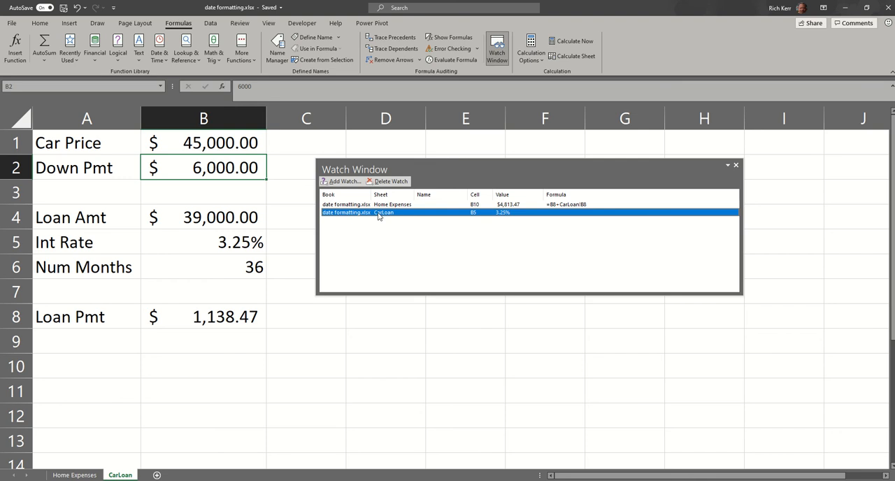
left_click(393, 182)
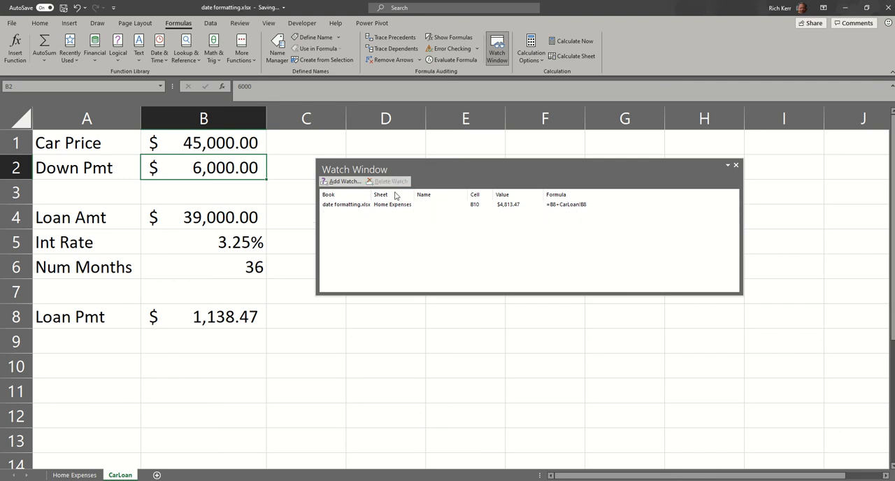
Step: Dock the Watch Window above the formula bar and reduce its height to a few rows
left_click_drag(495, 164, 5, 182)
double_click(126, 113)
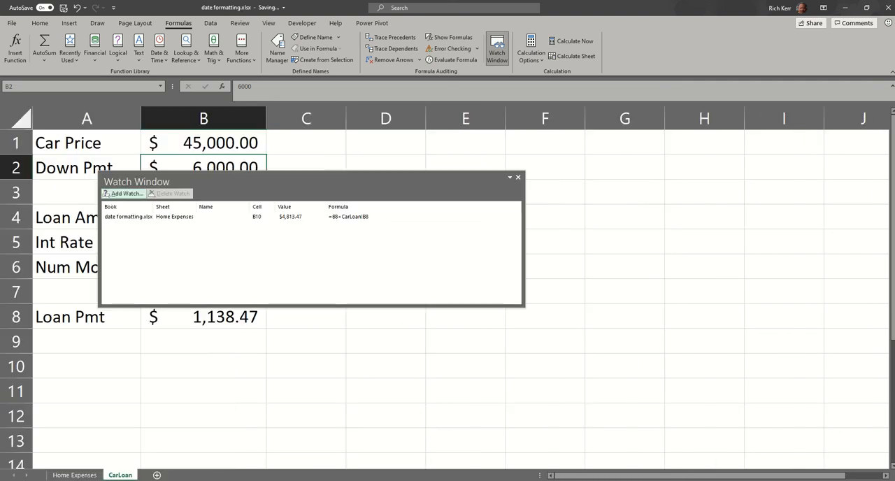
left_click_drag(446, 173, 420, 81)
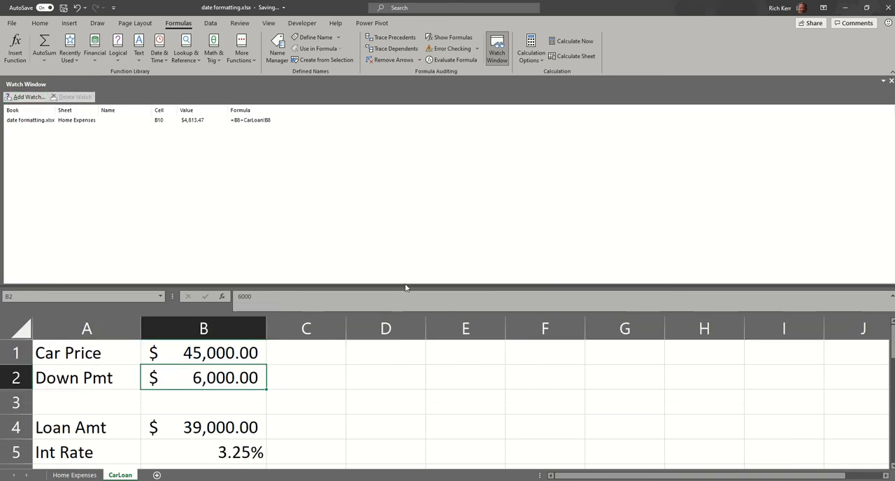
left_click_drag(405, 284, 388, 136)
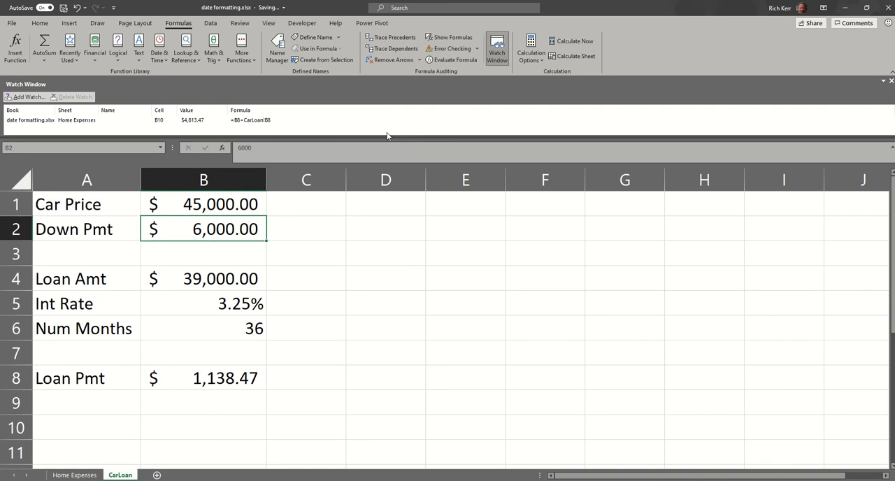
Step: Undock the Watch Window so that it floats over the CarLoan sheet, and close and reopen it there
left_click_drag(388, 83, 606, 387)
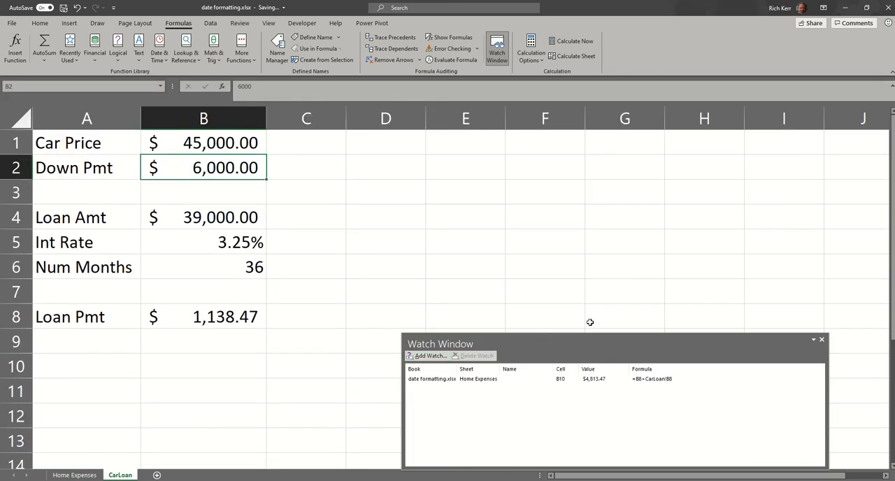
left_click_drag(649, 342, 552, 238)
left_click(728, 238)
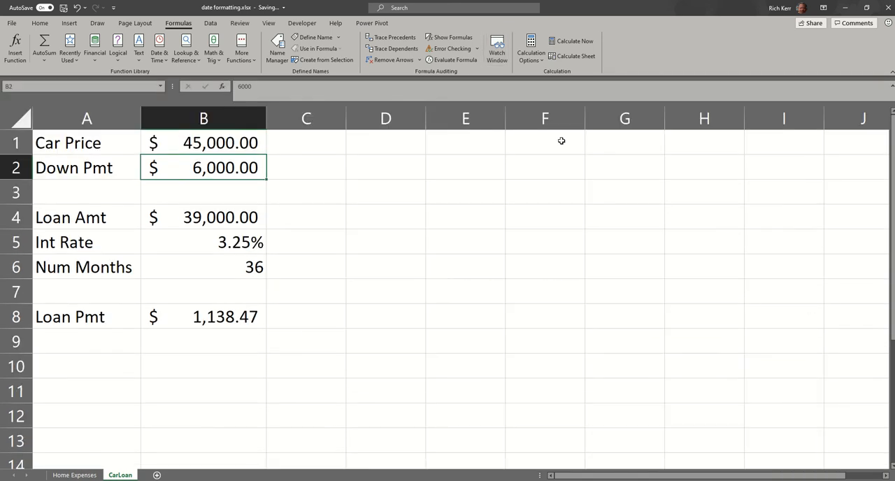
left_click(496, 51)
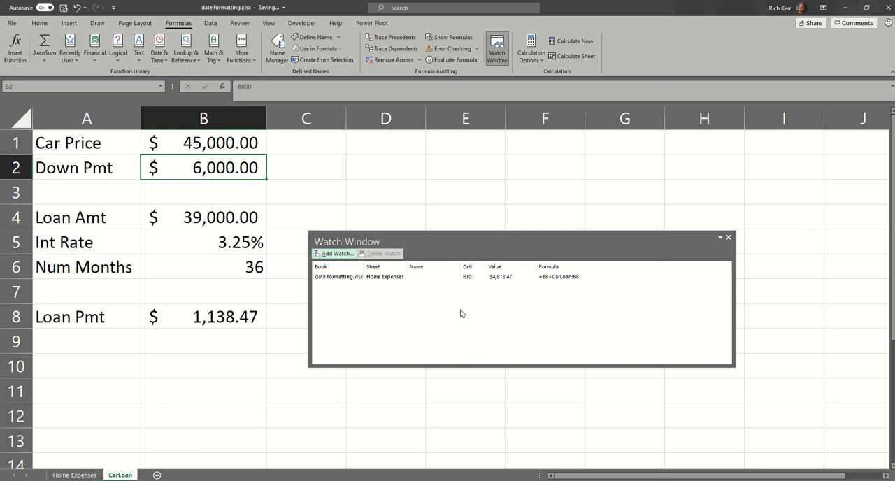